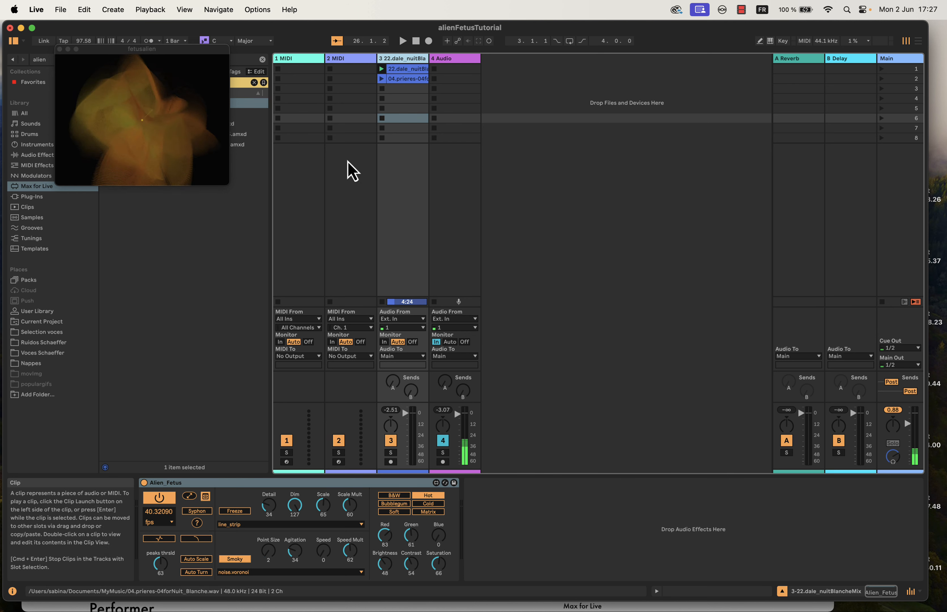
- Enlarge the fetusalien output window to roughly three times its size and shift it toward the screen's edge, clear of the Alien_Fetus device
{"action": "left_click_drag", "start_coordinate": [227, 183], "coordinate": [588, 429]}
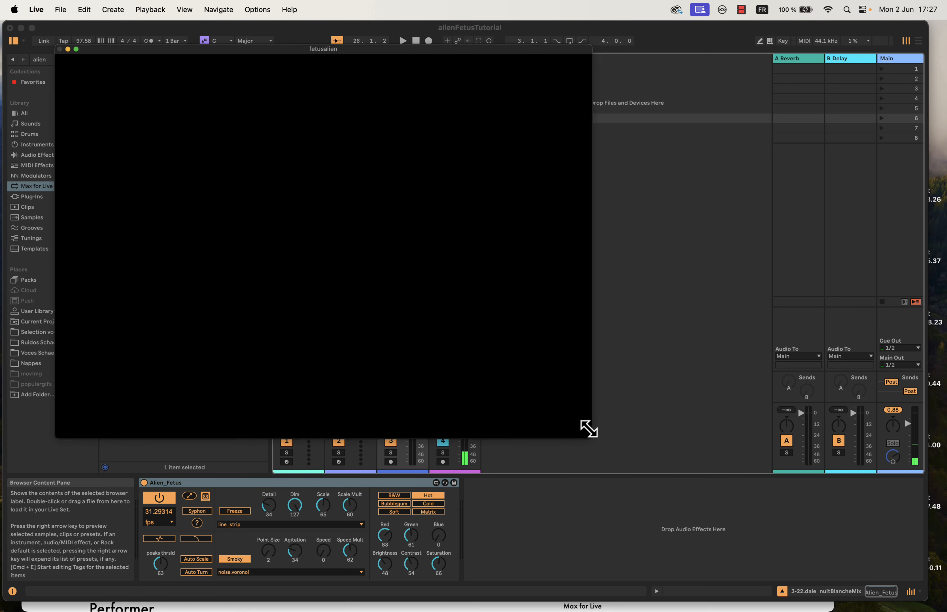
{"action": "left_click_drag", "start_coordinate": [294, 49], "coordinate": [254, 59]}
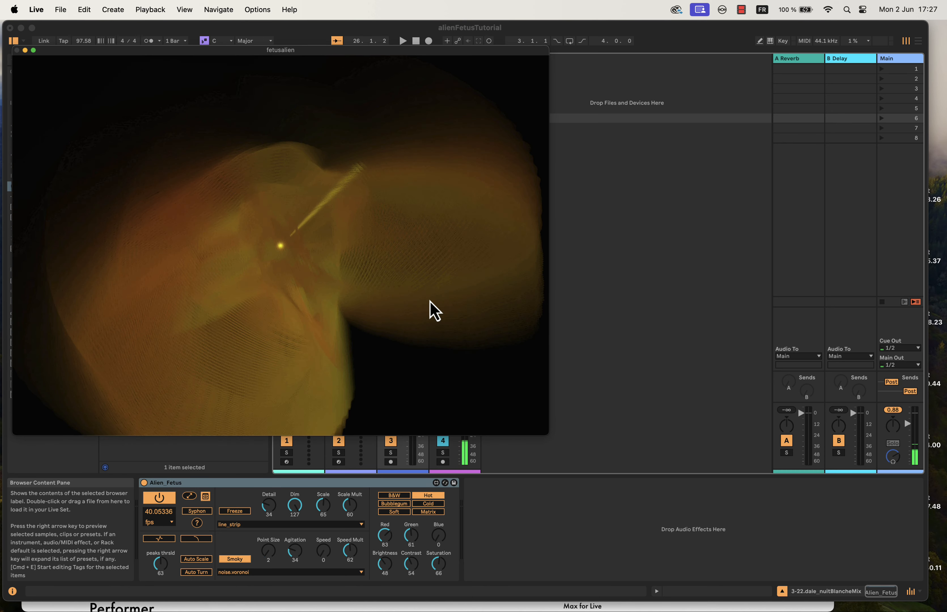
- Toggle the Alien_Fetus rendering off, on and off again to demonstrate the power switch
{"action": "left_click", "coordinate": [168, 502]}
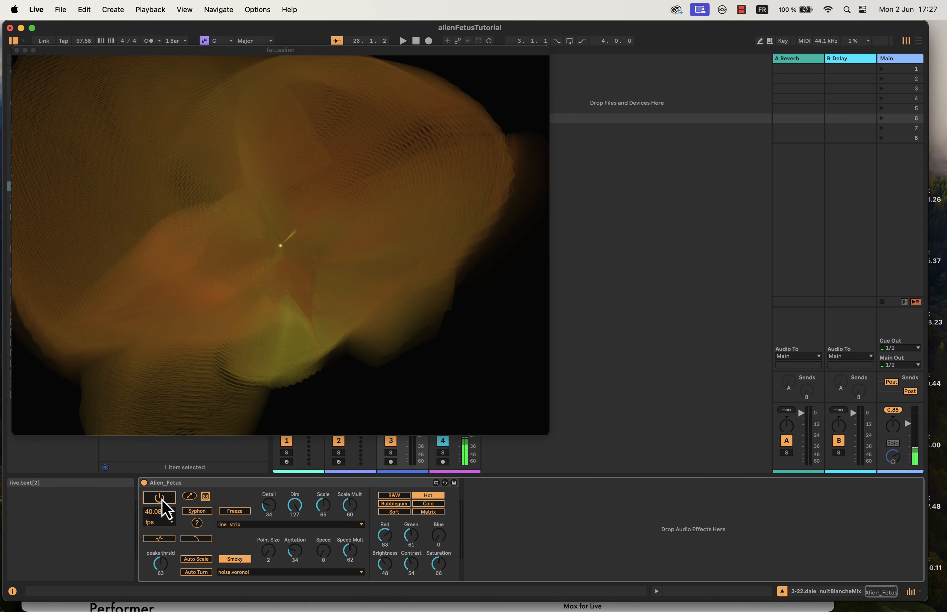
{"action": "left_click", "coordinate": [161, 499]}
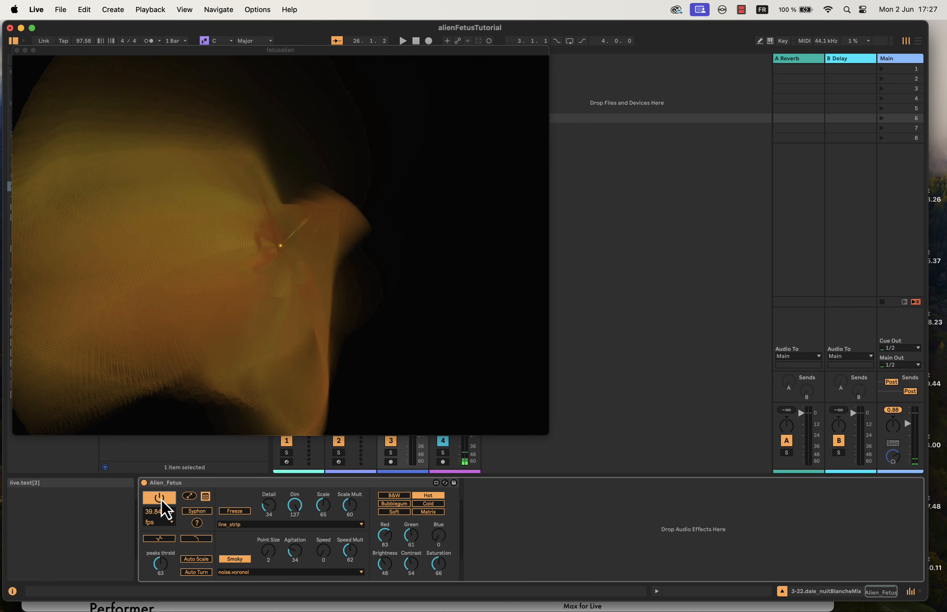
{"action": "left_click", "coordinate": [160, 499]}
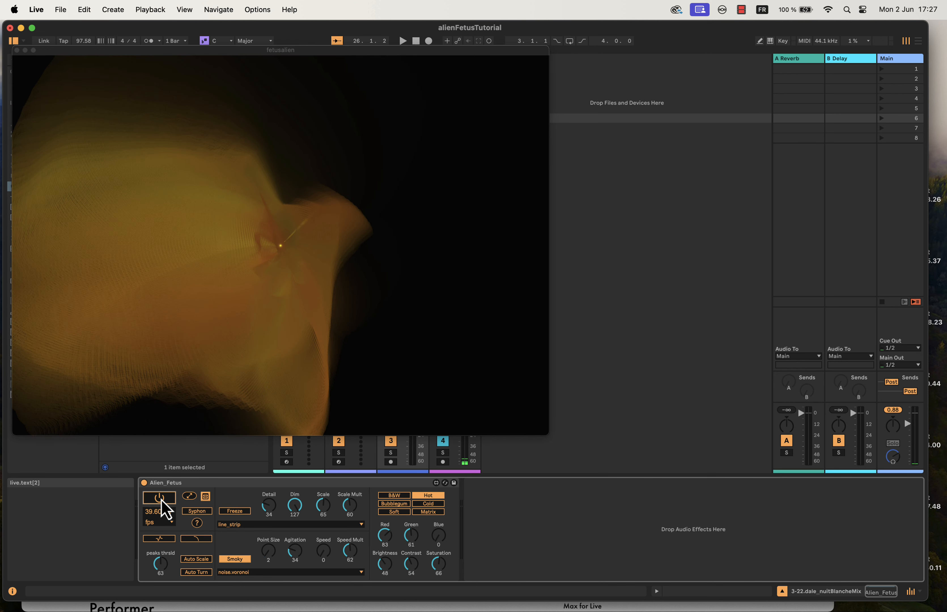
- Try fullscreen output with rendering off, switch rendering on, show the visual fullscreen again and return to windowed display
{"action": "left_click", "coordinate": [192, 497]}
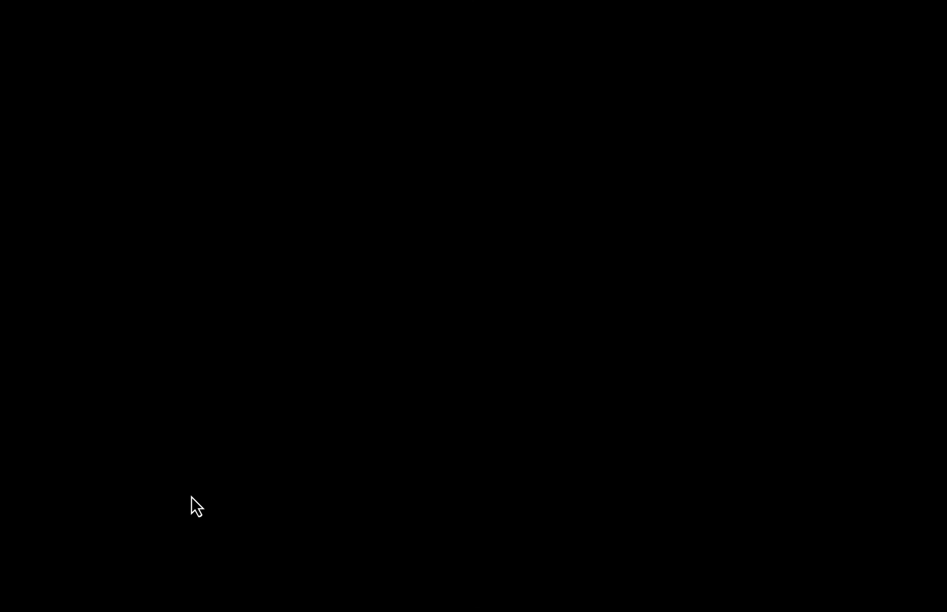
{"action": "key", "text": "Escape"}
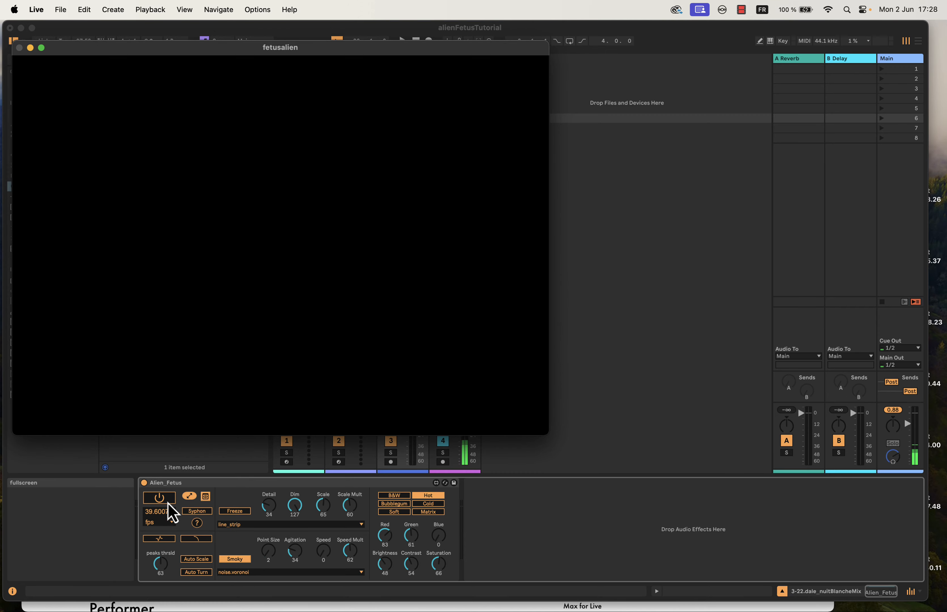
{"action": "left_click", "coordinate": [160, 499]}
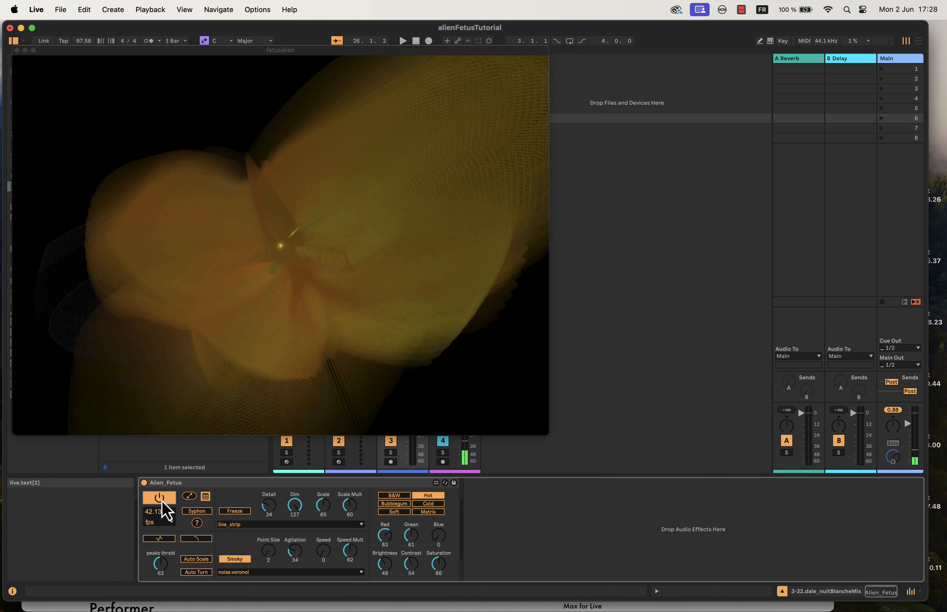
{"action": "left_click", "coordinate": [196, 510]}
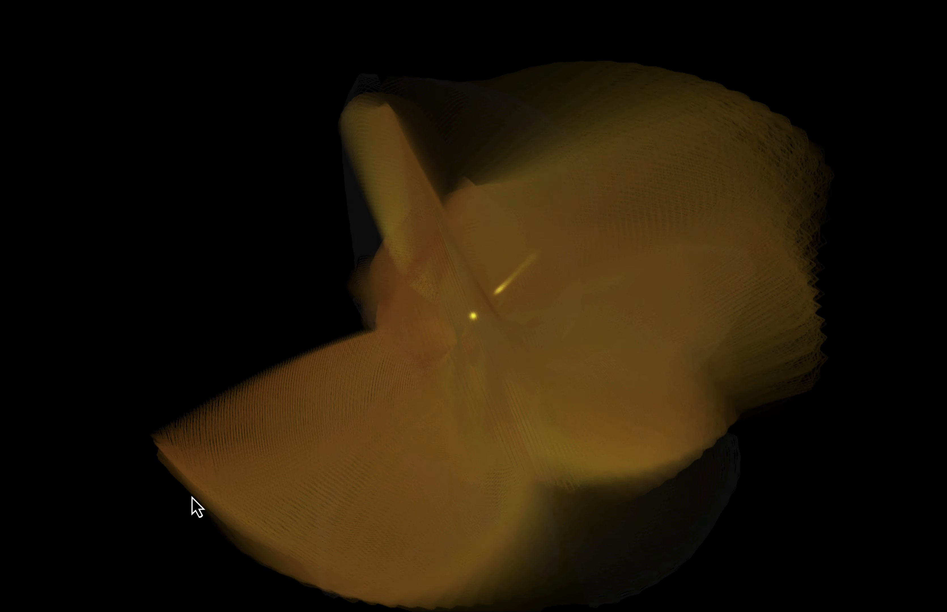
{"action": "key", "text": "Escape"}
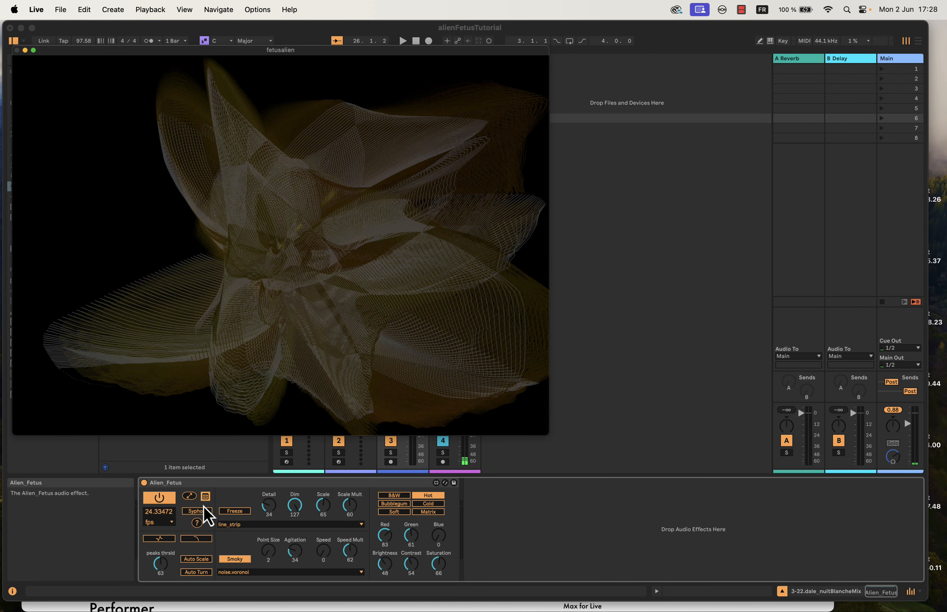
- Reposition the fetusalien window above the Alien_Fetus device, pausing the rendering while moving it and switching it on again
{"action": "mouse_move", "coordinate": [243, 52]}
{"action": "left_mouse_down"}
{"action": "mouse_move", "coordinate": [349, 69]}
{"action": "mouse_move", "coordinate": [260, 55]}
{"action": "mouse_move", "coordinate": [231, 86]}
{"action": "mouse_move", "coordinate": [247, 78]}
{"action": "mouse_move", "coordinate": [249, 58]}
{"action": "left_mouse_up"}
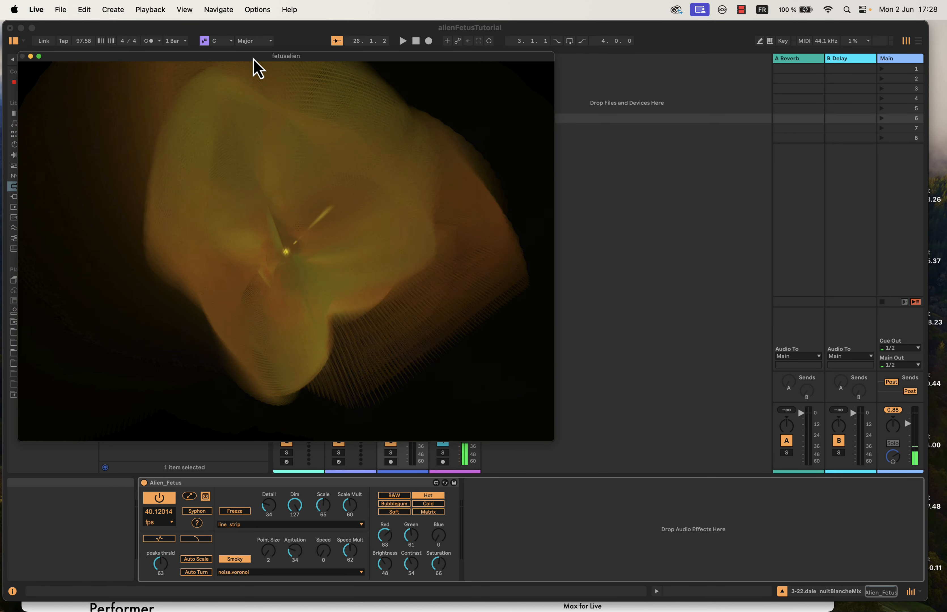
{"action": "mouse_move", "coordinate": [317, 59]}
{"action": "left_mouse_down"}
{"action": "mouse_move", "coordinate": [499, 100]}
{"action": "mouse_move", "coordinate": [945, 26]}
{"action": "mouse_move", "coordinate": [766, 126]}
{"action": "mouse_move", "coordinate": [946, 52]}
{"action": "mouse_move", "coordinate": [637, 121]}
{"action": "mouse_move", "coordinate": [876, 52]}
{"action": "mouse_move", "coordinate": [325, 58]}
{"action": "left_mouse_up"}
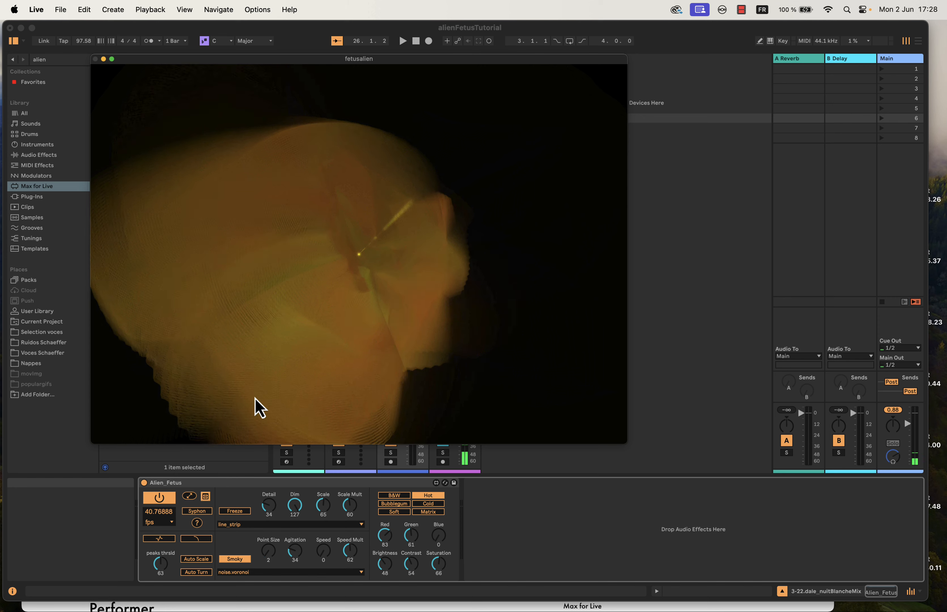
{"action": "left_click", "coordinate": [164, 501]}
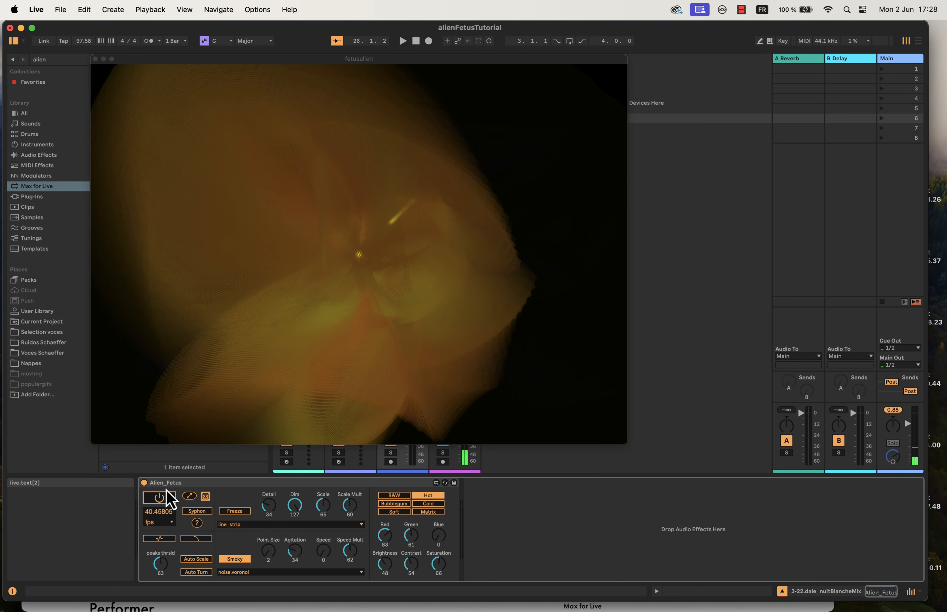
{"action": "left_click_drag", "start_coordinate": [206, 60], "coordinate": [946, 85]}
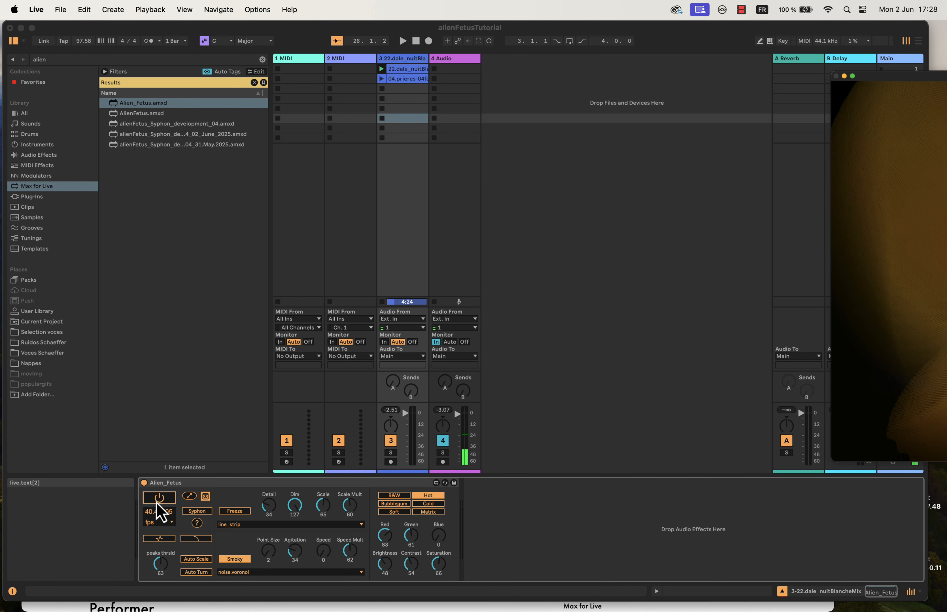
{"action": "left_click_drag", "start_coordinate": [929, 79], "coordinate": [135, 56]}
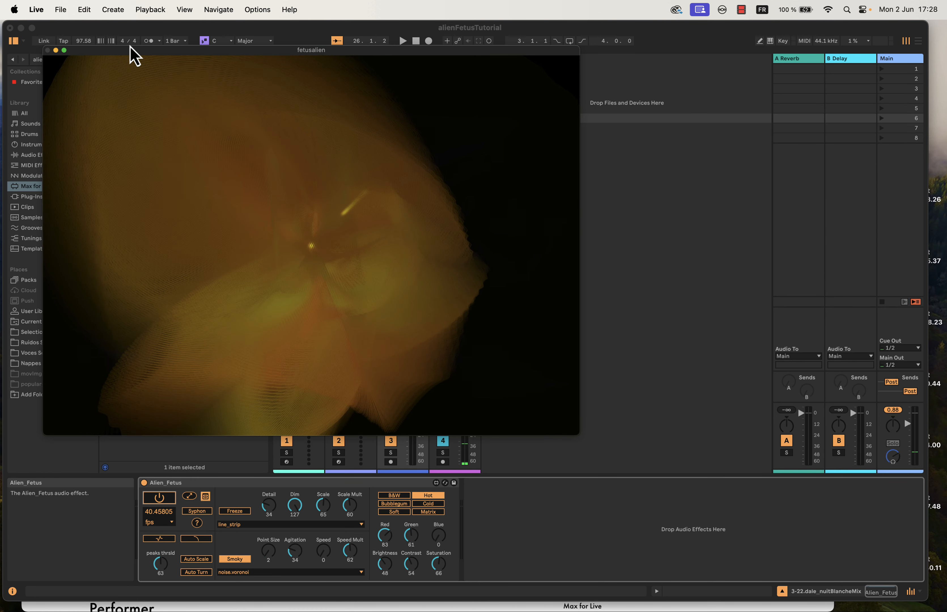
{"action": "left_click", "coordinate": [164, 500]}
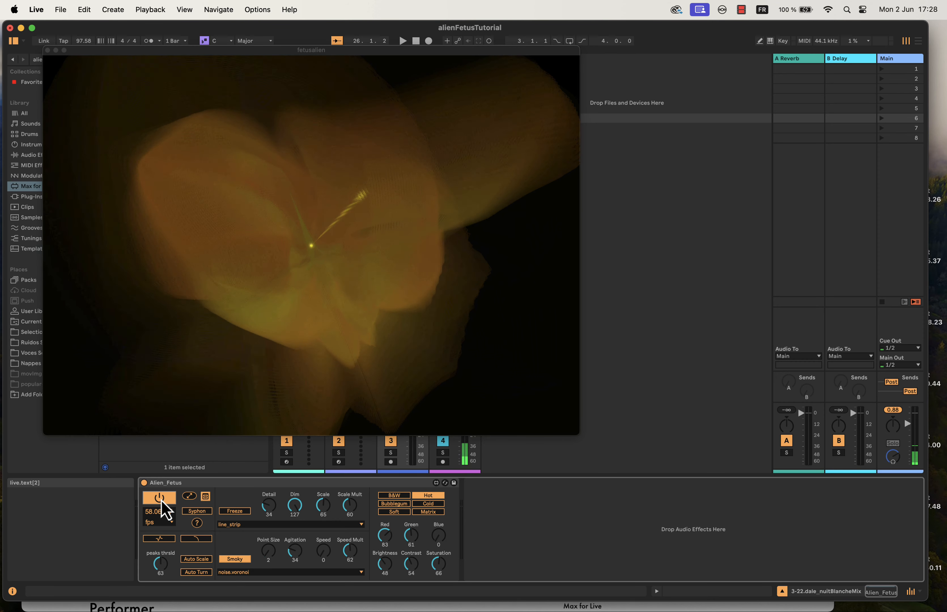
- Hide and show the fetusalien output window twice using the device's visibility toggle
{"action": "left_click", "coordinate": [206, 498]}
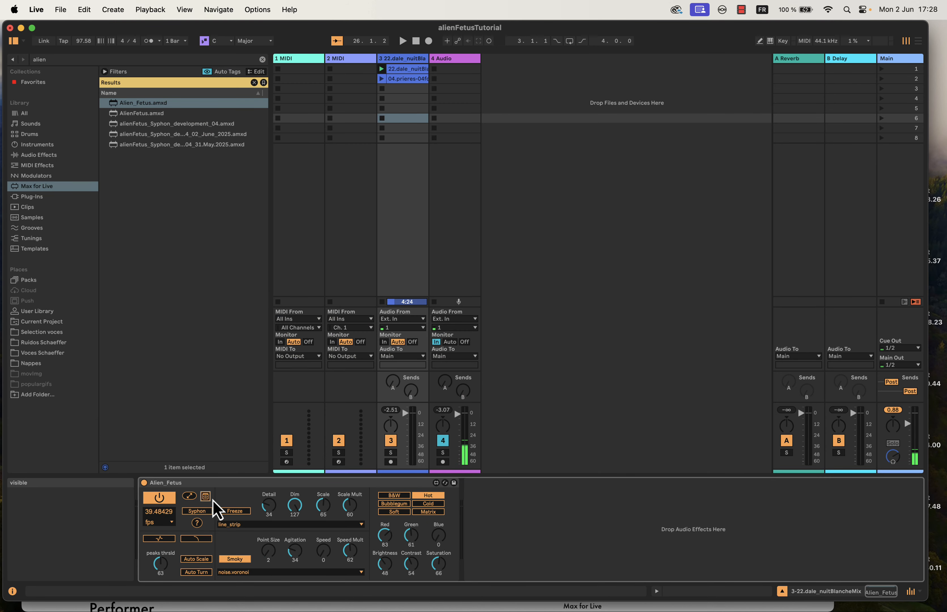
{"action": "left_click", "coordinate": [206, 498]}
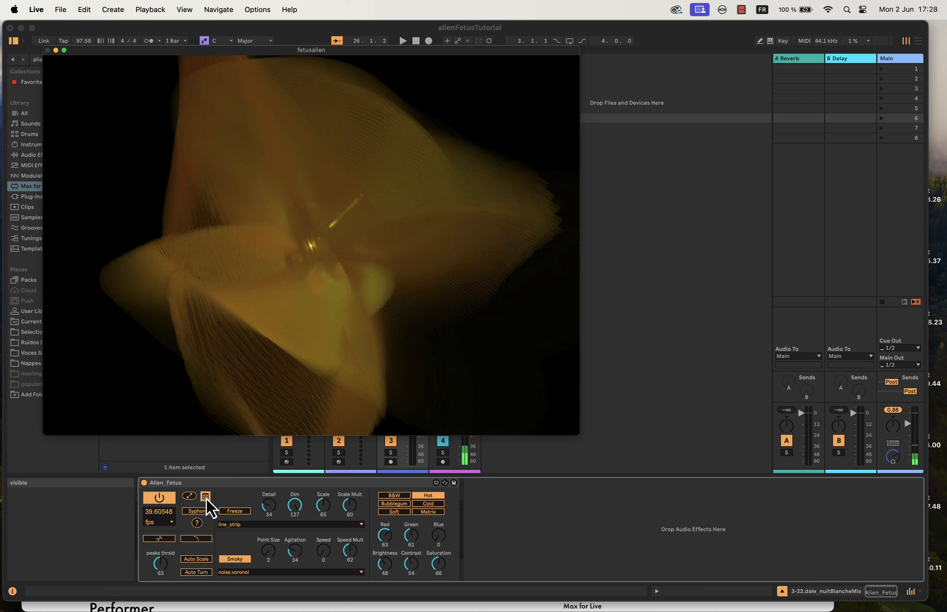
{"action": "left_click", "coordinate": [207, 498]}
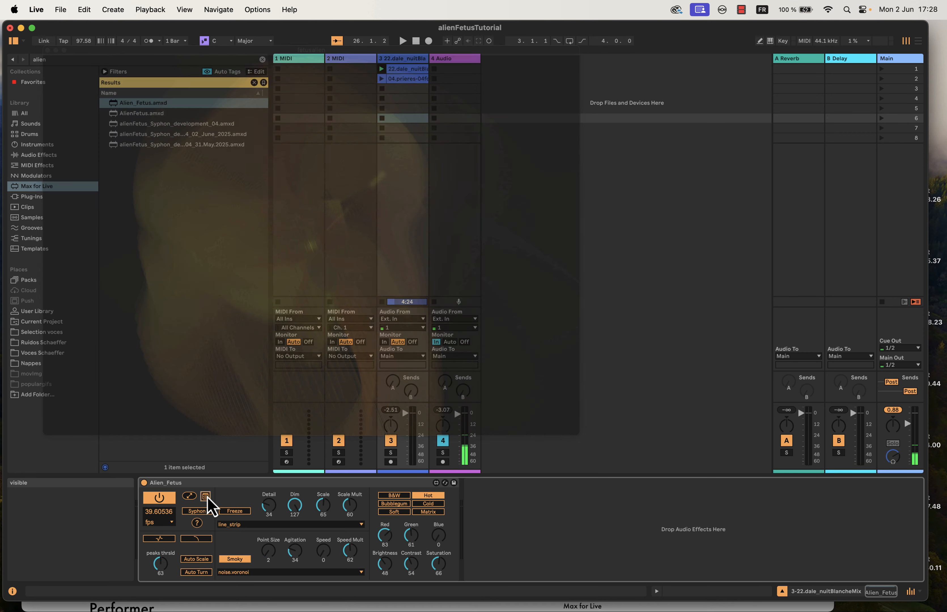
{"action": "left_click", "coordinate": [206, 498]}
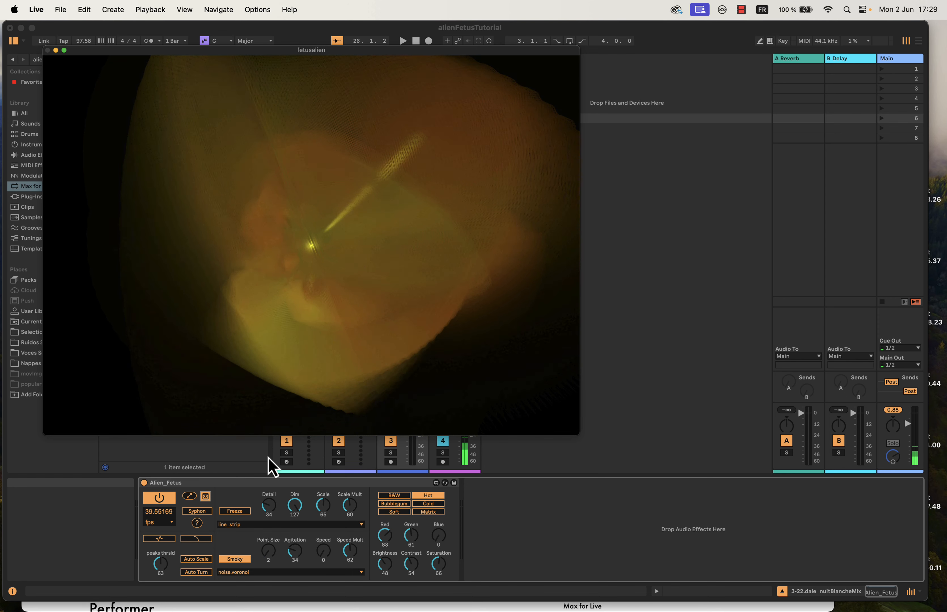
- Enable Syphon output on the Alien_Fetus device and switch to Resolume Avenue
{"action": "left_click", "coordinate": [197, 511]}
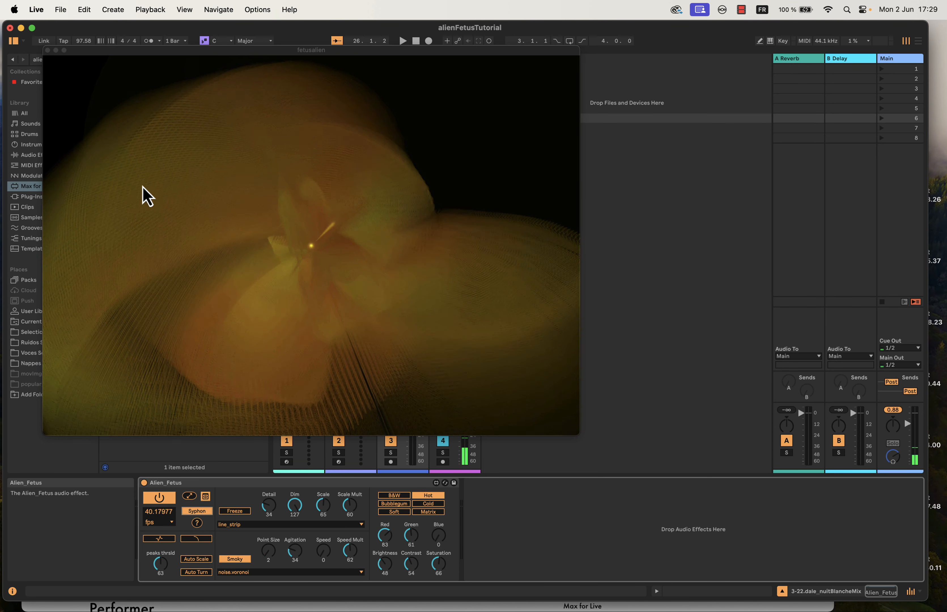
{"action": "mouse_move", "coordinate": [1, 209]}
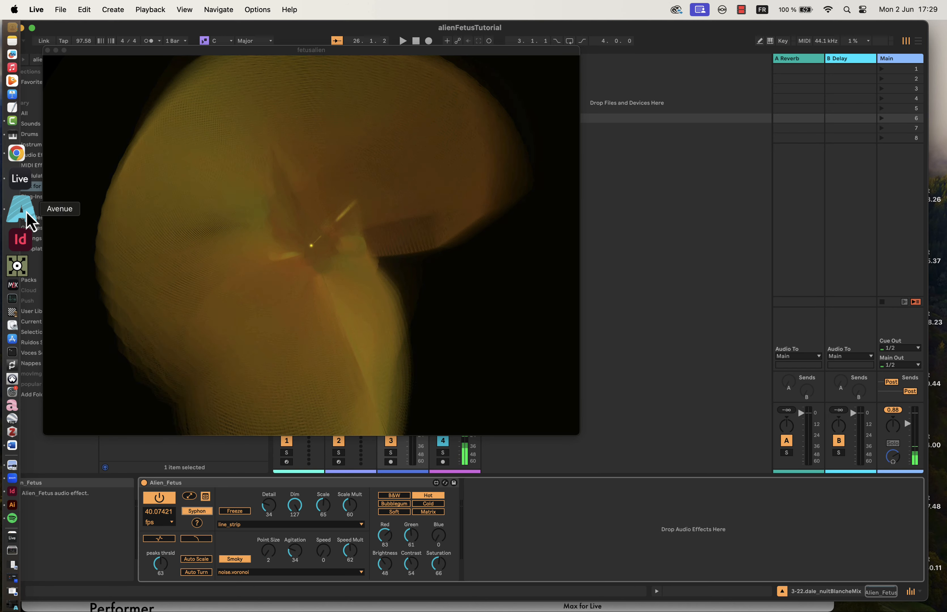
{"action": "left_click", "coordinate": [32, 221]}
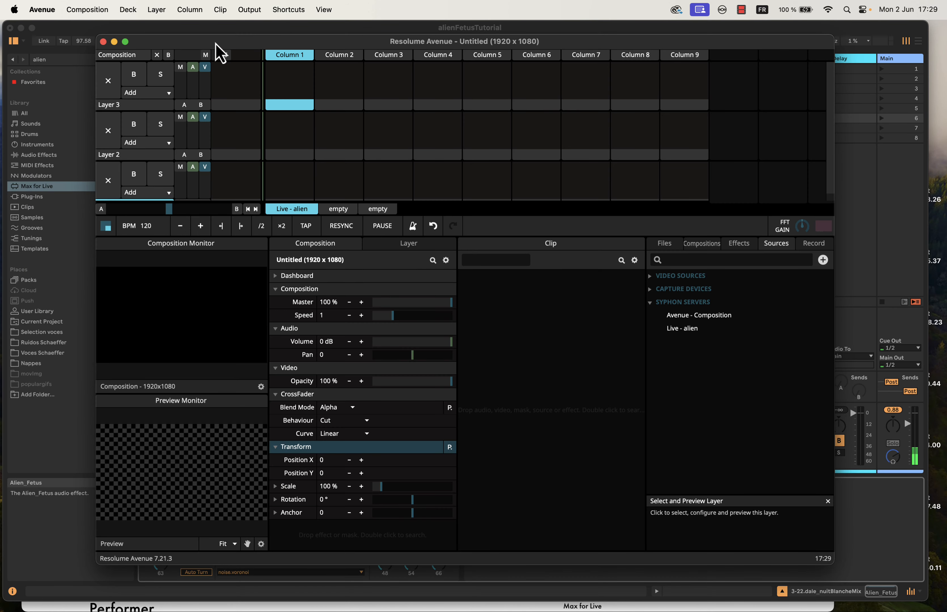
- Load the Live - alien Syphon server into the Column 1 slot of Layer 3 and preview that clip
{"action": "mouse_move", "coordinate": [216, 42]}
{"action": "left_mouse_down"}
{"action": "mouse_move", "coordinate": [313, 85]}
{"action": "mouse_move", "coordinate": [214, 27]}
{"action": "mouse_move", "coordinate": [228, 78]}
{"action": "mouse_move", "coordinate": [221, 27]}
{"action": "left_mouse_up"}
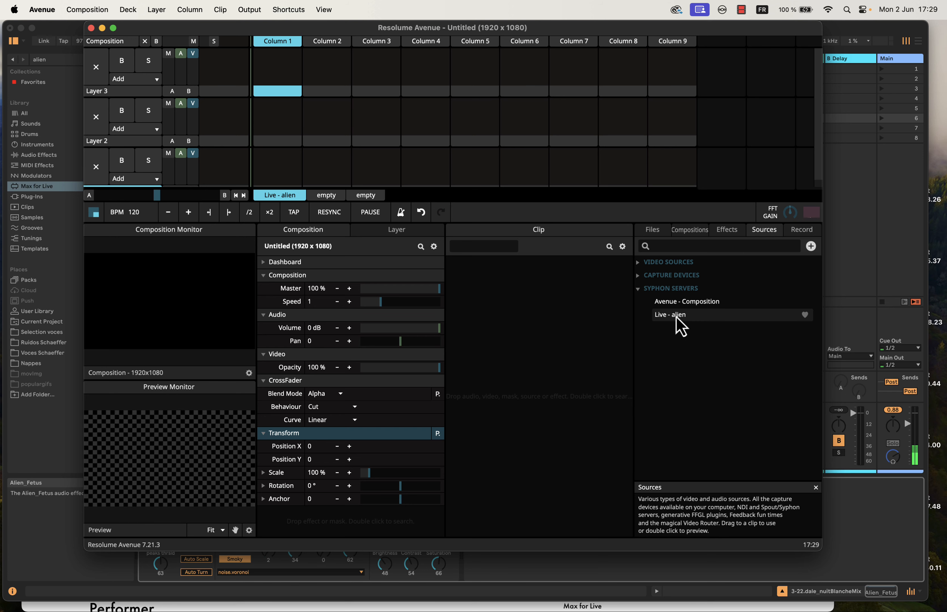
{"action": "left_click_drag", "start_coordinate": [233, 27], "coordinate": [470, 44]}
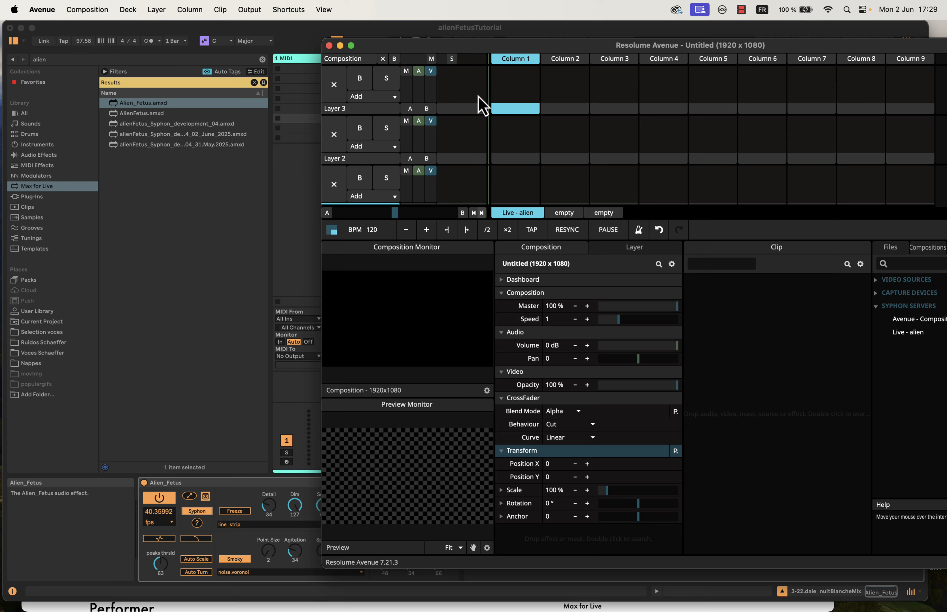
{"action": "left_click_drag", "start_coordinate": [480, 49], "coordinate": [224, 38]}
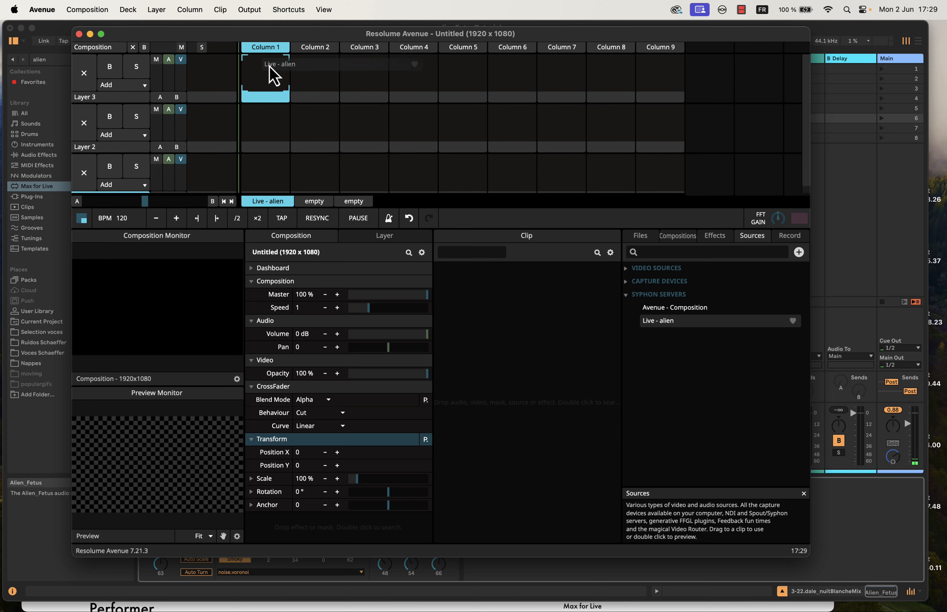
{"action": "left_click_drag", "start_coordinate": [273, 76], "coordinate": [274, 76]}
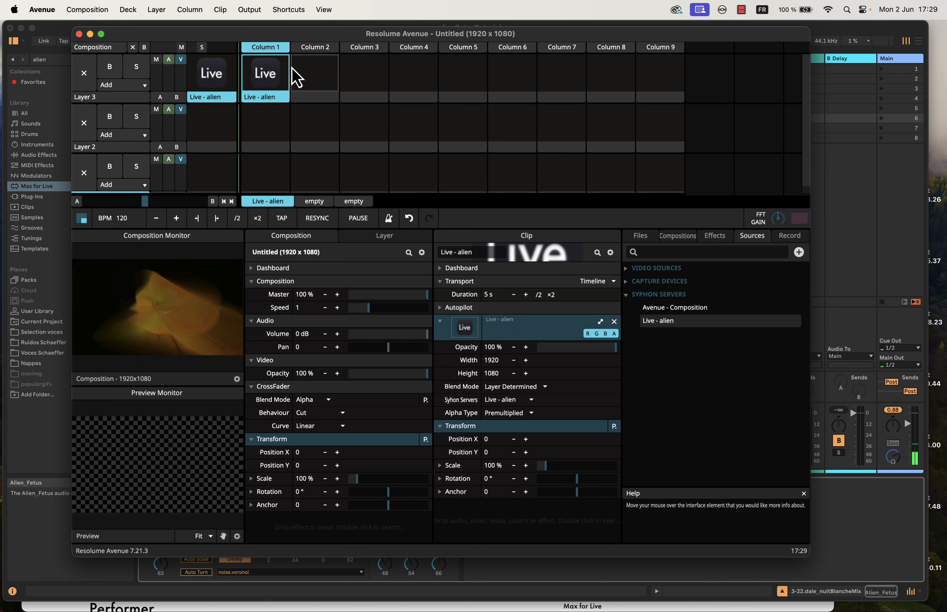
{"action": "left_click", "coordinate": [265, 100]}
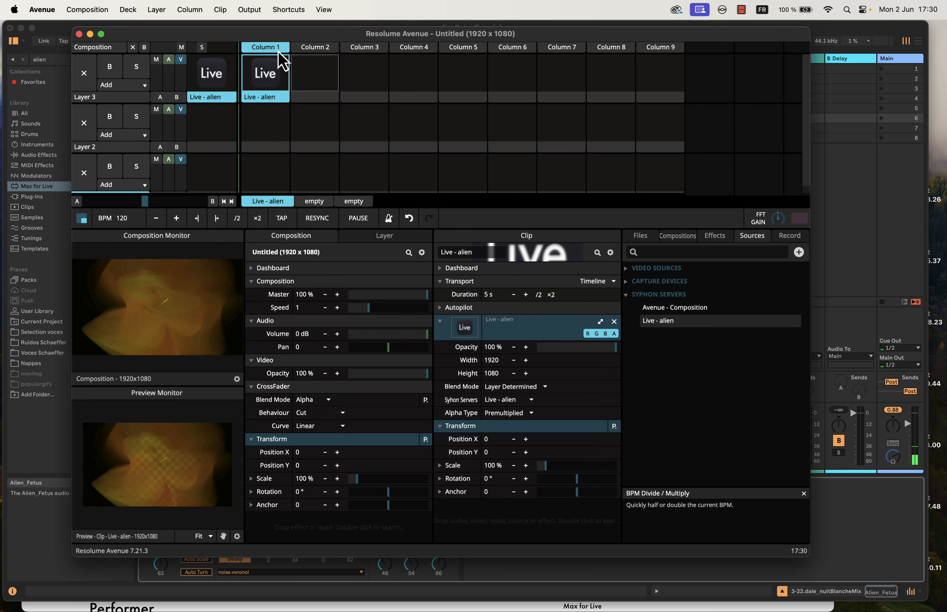
- Start closing Resolume Avenue, dismiss the quit dialog without quitting, and switch back to Ableton Live
{"action": "left_click_drag", "start_coordinate": [242, 35], "coordinate": [300, 39]}
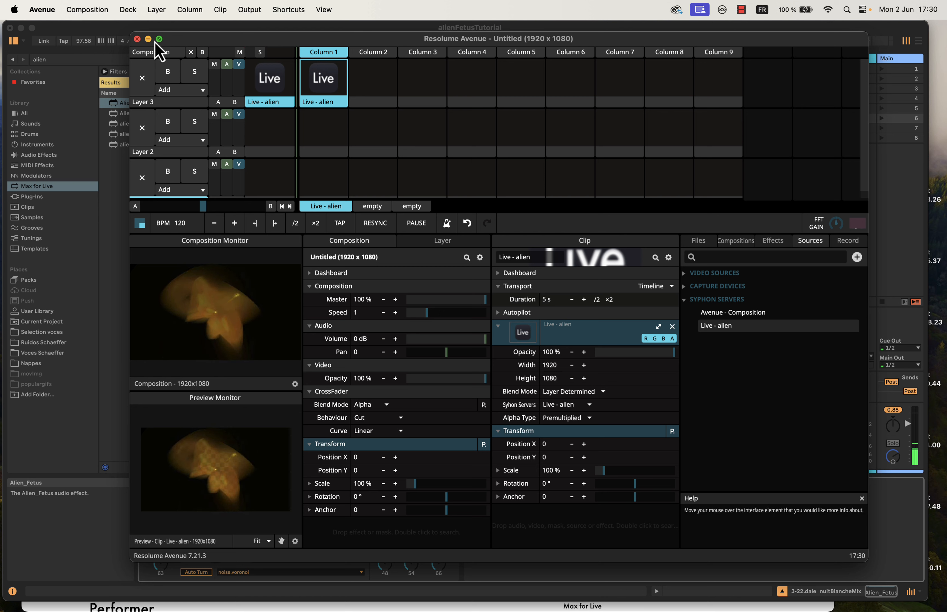
{"action": "left_click", "coordinate": [138, 39]}
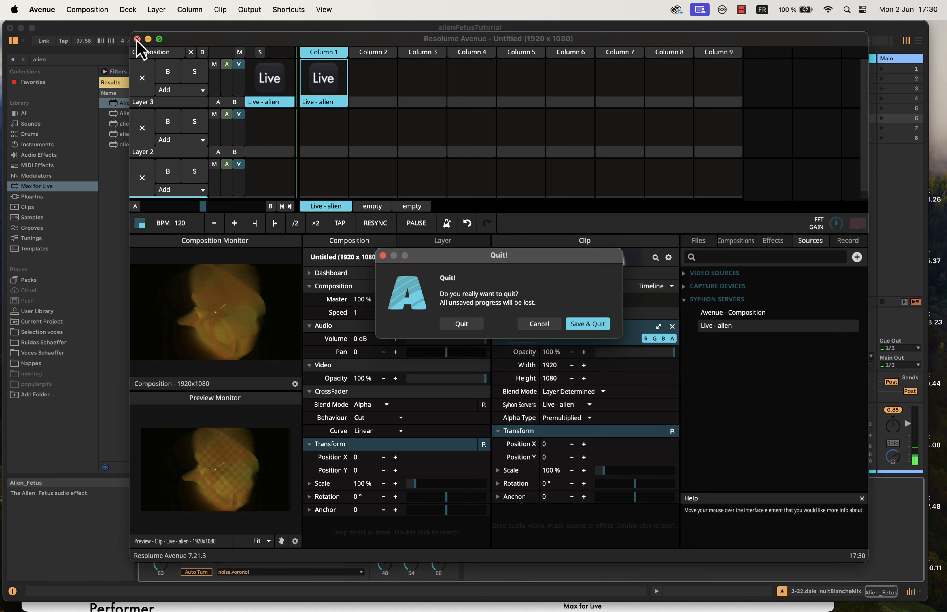
{"action": "left_click", "coordinate": [466, 323]}
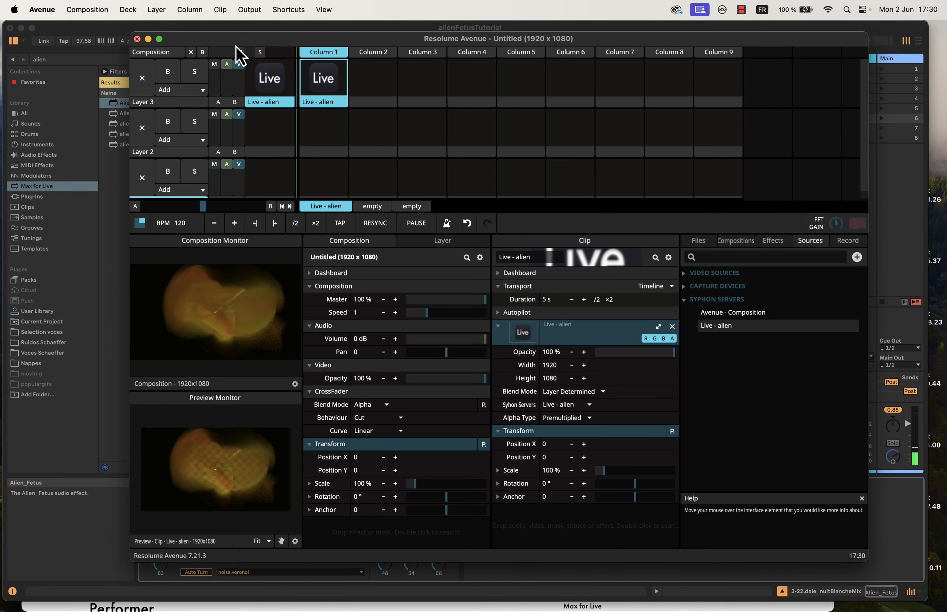
{"action": "left_click_drag", "start_coordinate": [236, 39], "coordinate": [676, 115]}
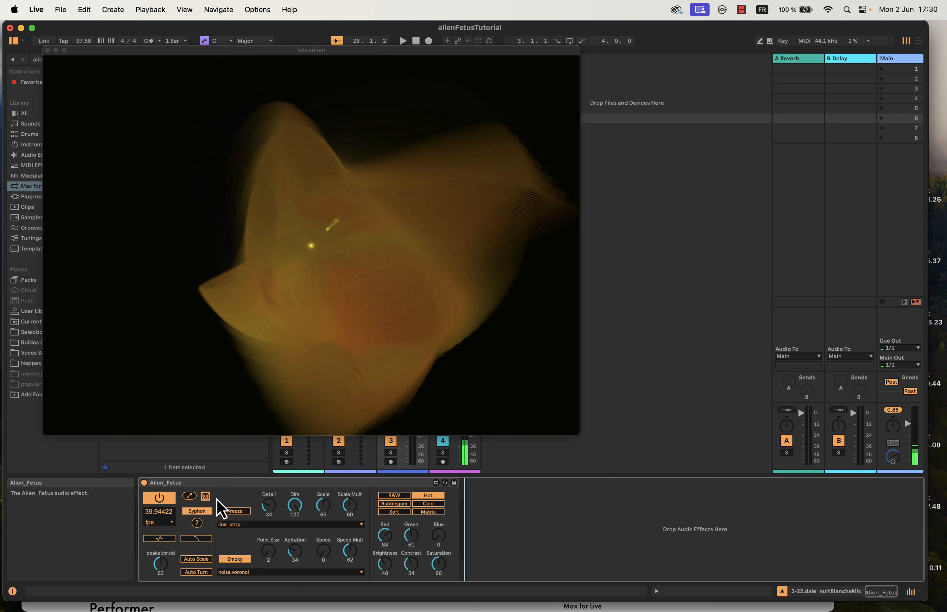
- Hide and reshow the fetusalien window, and turn off the Alien_Fetus Syphon output
{"action": "left_click", "coordinate": [206, 498]}
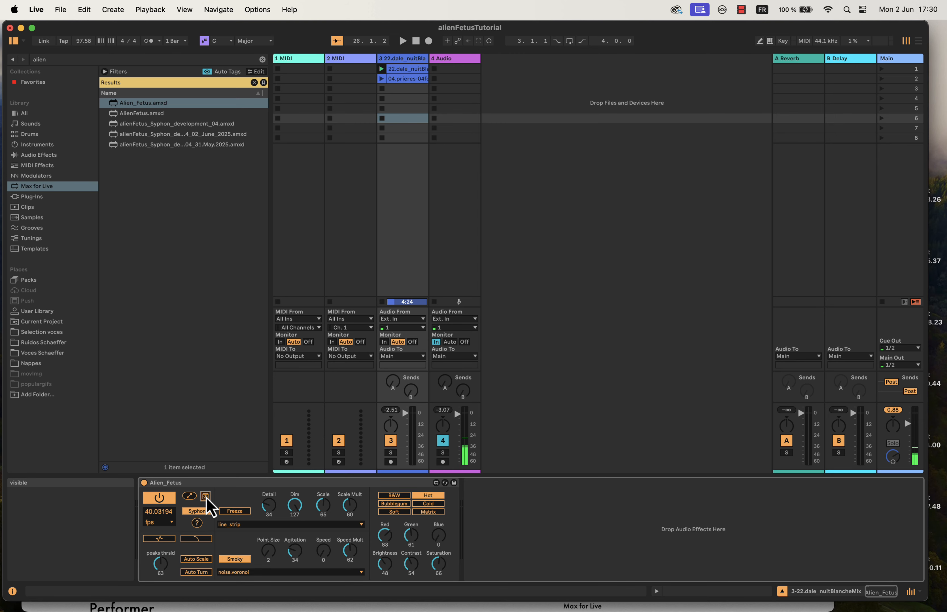
{"action": "left_click", "coordinate": [206, 498]}
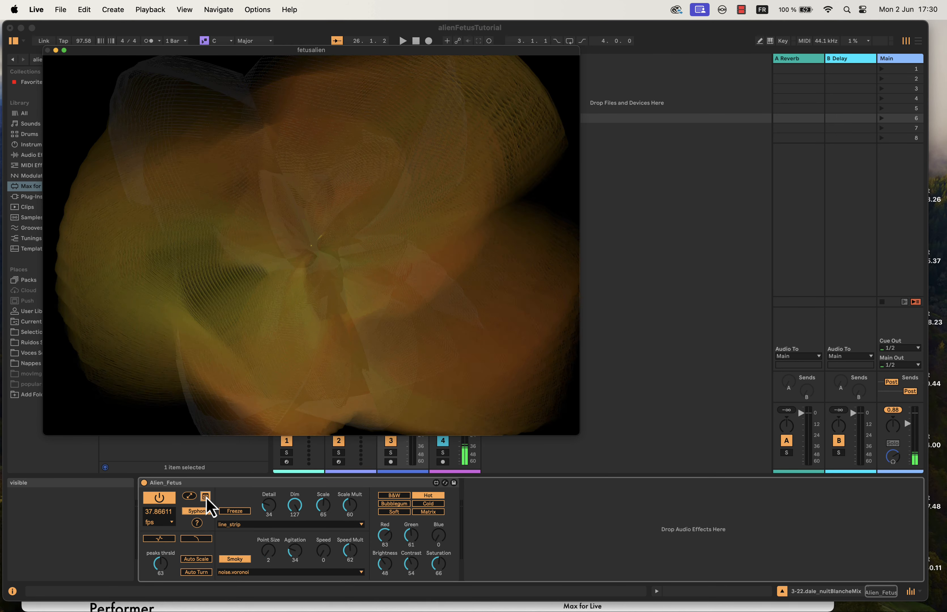
{"action": "left_click", "coordinate": [200, 512]}
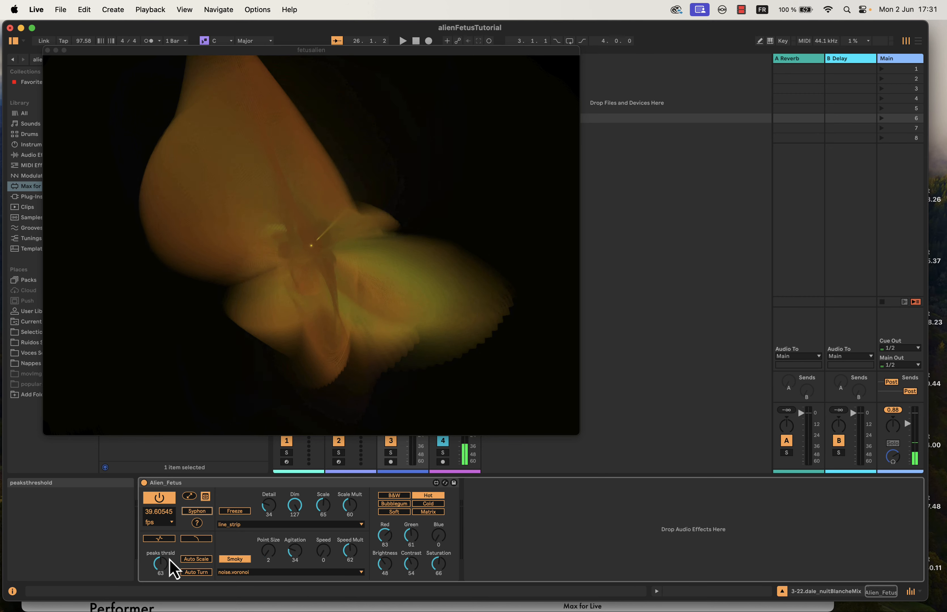
- Enable peaks detection on the Alien_Fetus device and nudge the fetusalien window's position
{"action": "left_click_drag", "start_coordinate": [227, 50], "coordinate": [259, 67]}
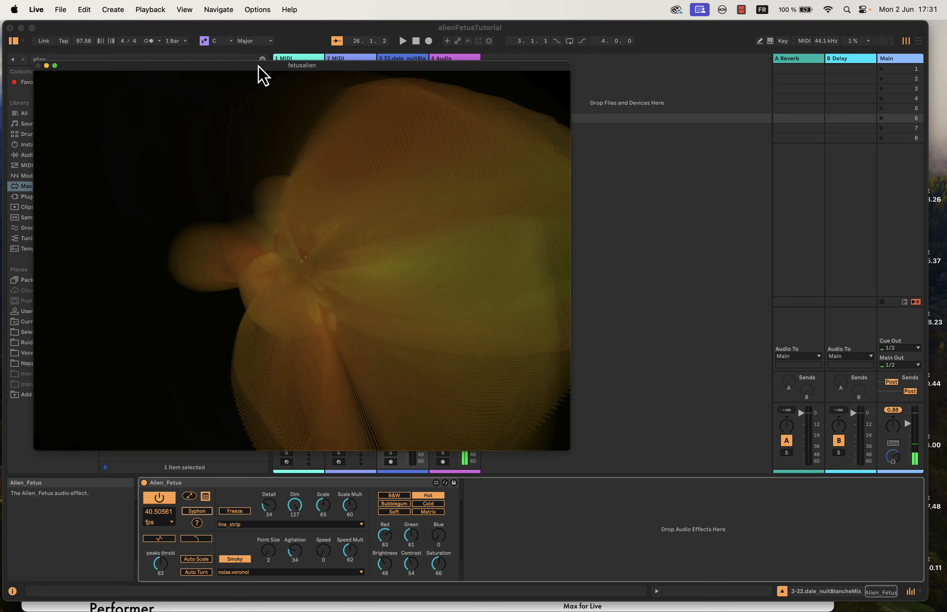
{"action": "left_click", "coordinate": [163, 541]}
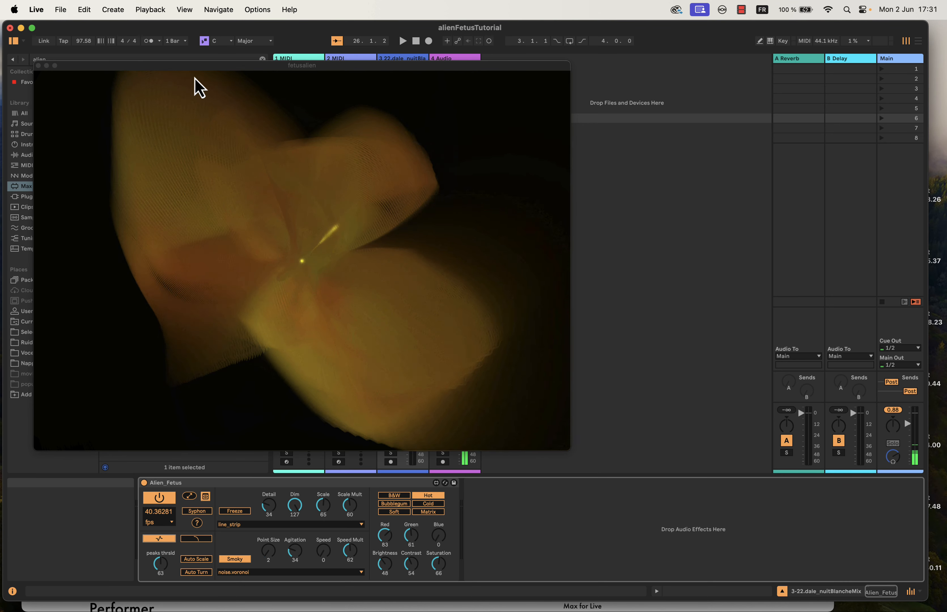
{"action": "left_click", "coordinate": [196, 79]}
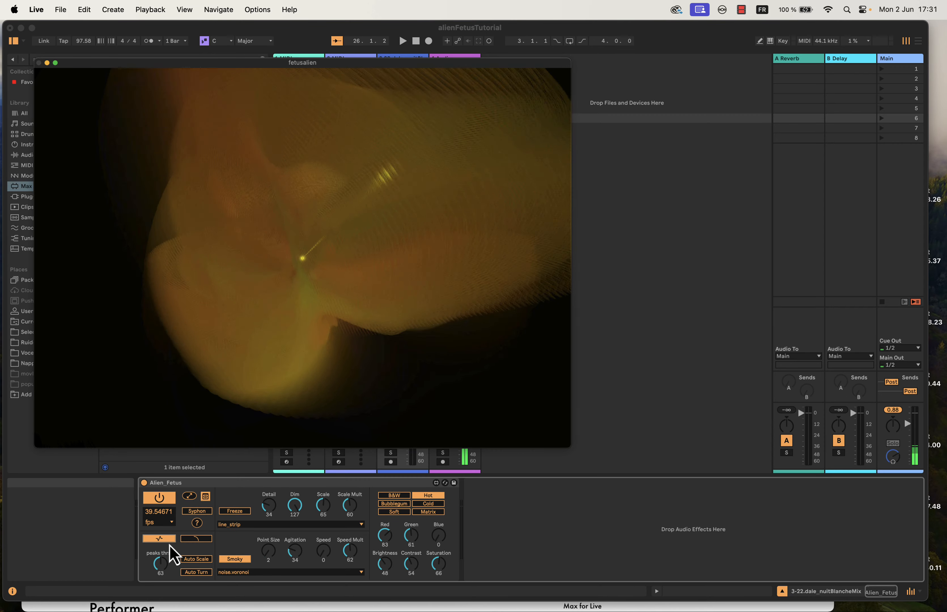
- Turn off the Smoky effect and move the fetusalien window away from the browser
{"action": "left_click", "coordinate": [237, 561]}
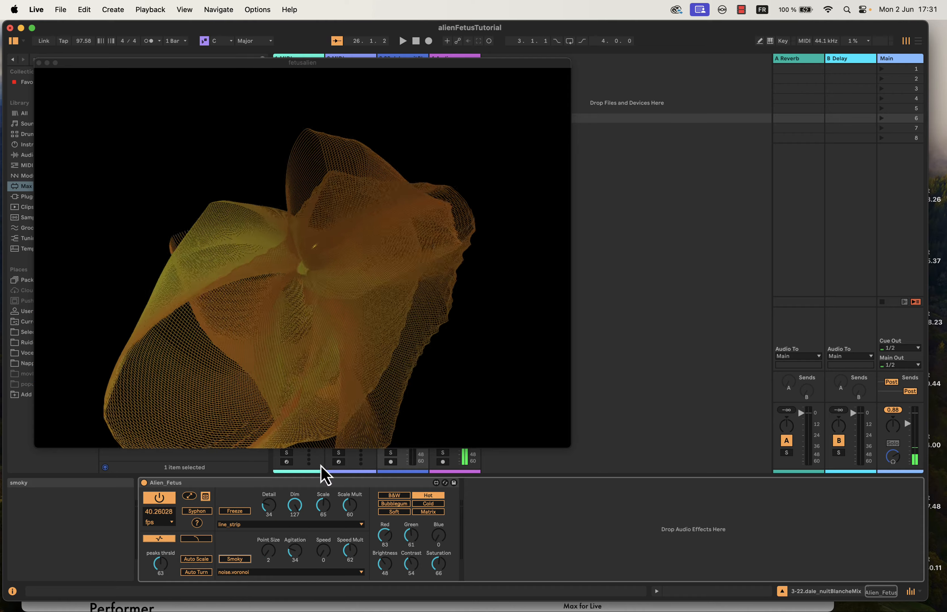
{"action": "left_click_drag", "start_coordinate": [175, 65], "coordinate": [520, 89]}
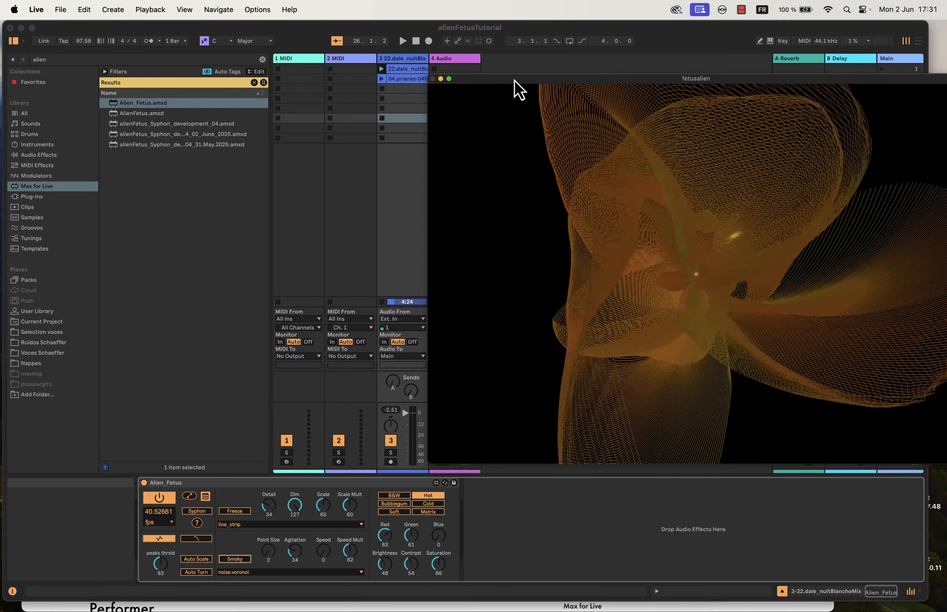